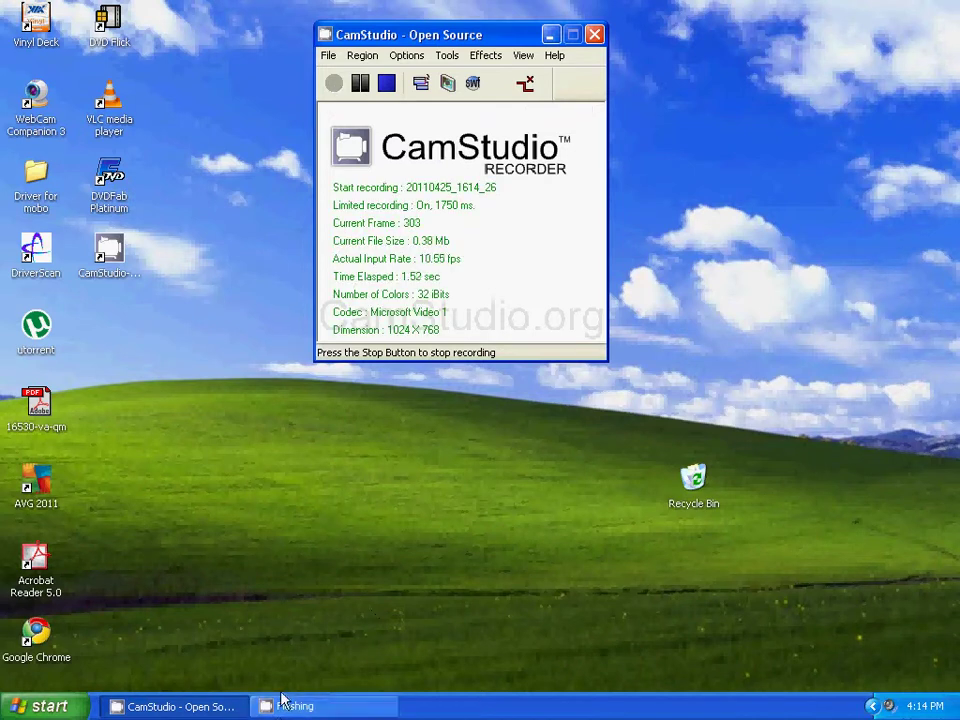
# Launch Google Chrome from the Windows XP Start menu's program list
pyautogui.click(40, 706)
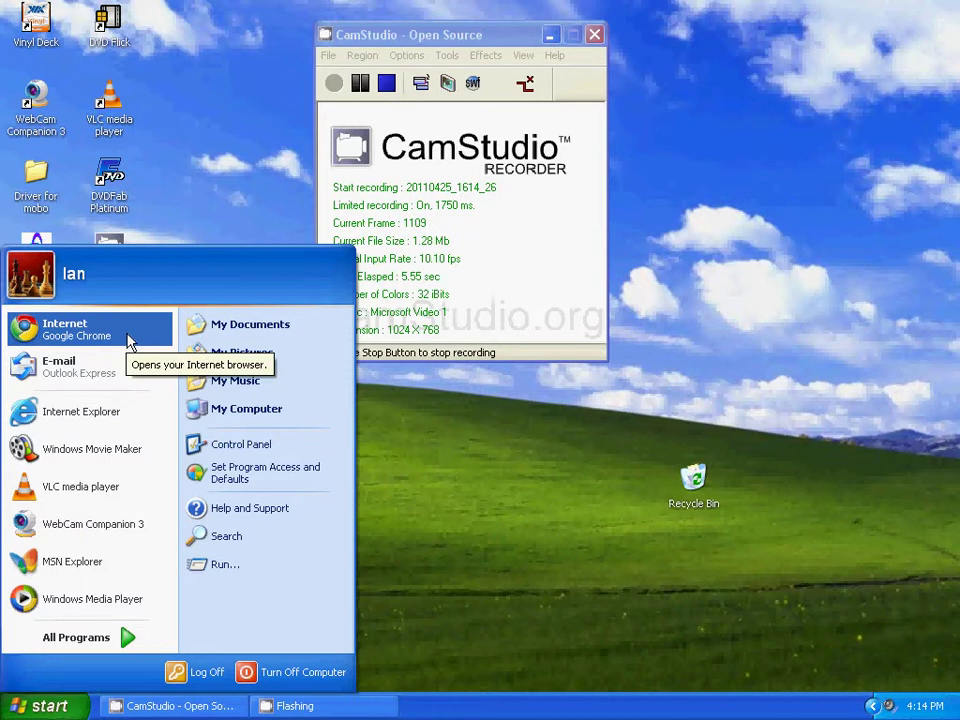
pyautogui.moveTo(128, 342); pyautogui.dragTo(142, 339)
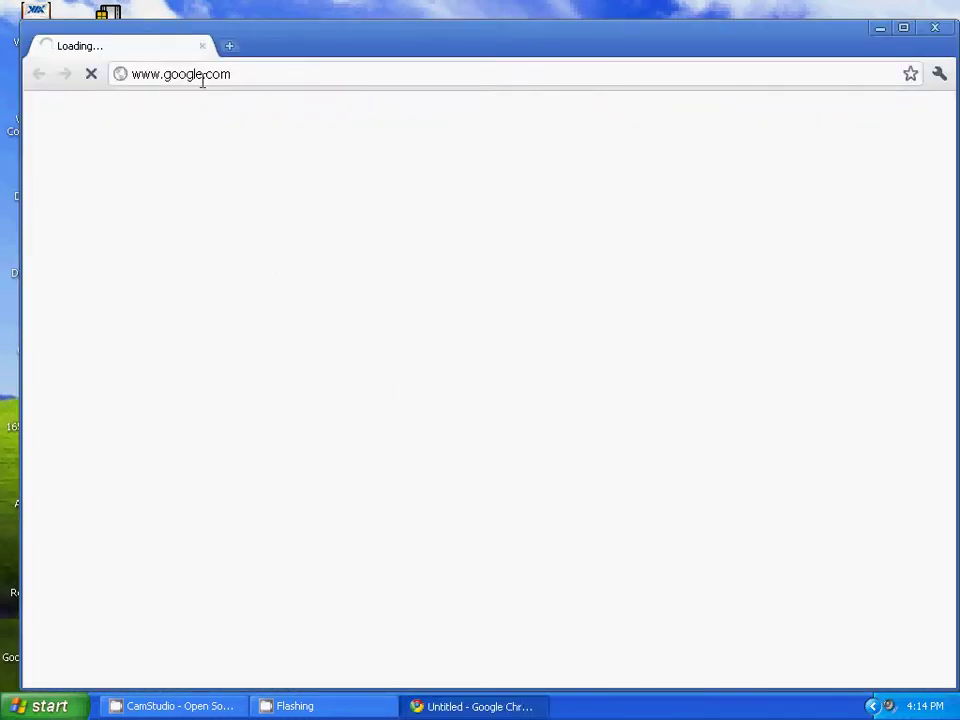
# Browse to the router at 192.168.0.1 and enter the router login credentials
pyautogui.click(264, 72)
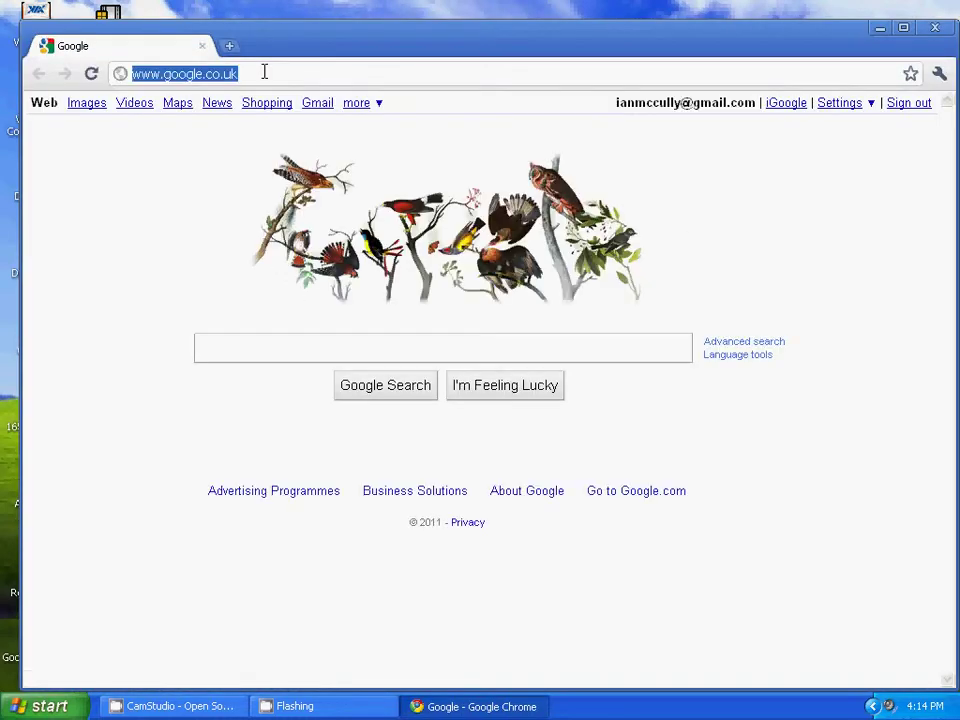
pyautogui.write('19')
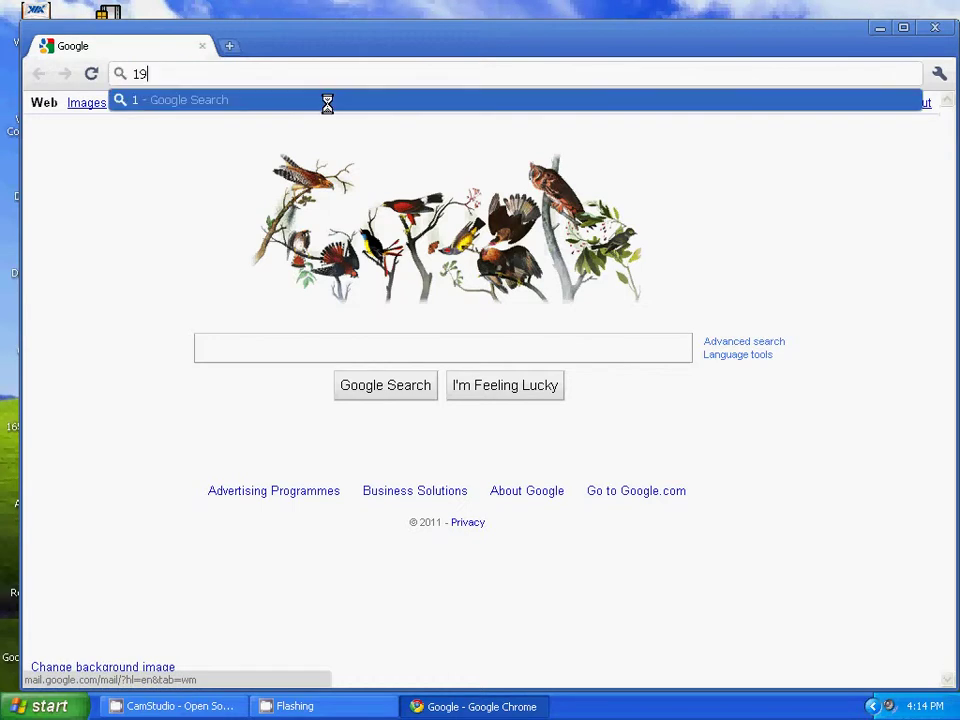
pyautogui.write('2.168.0.1')
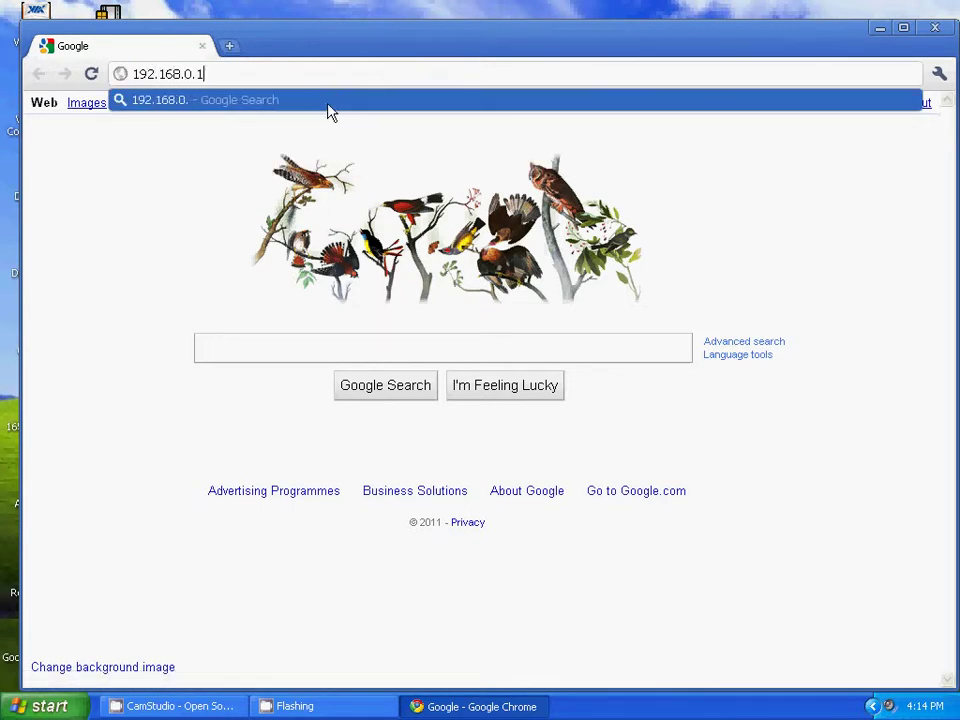
pyautogui.press('Return')
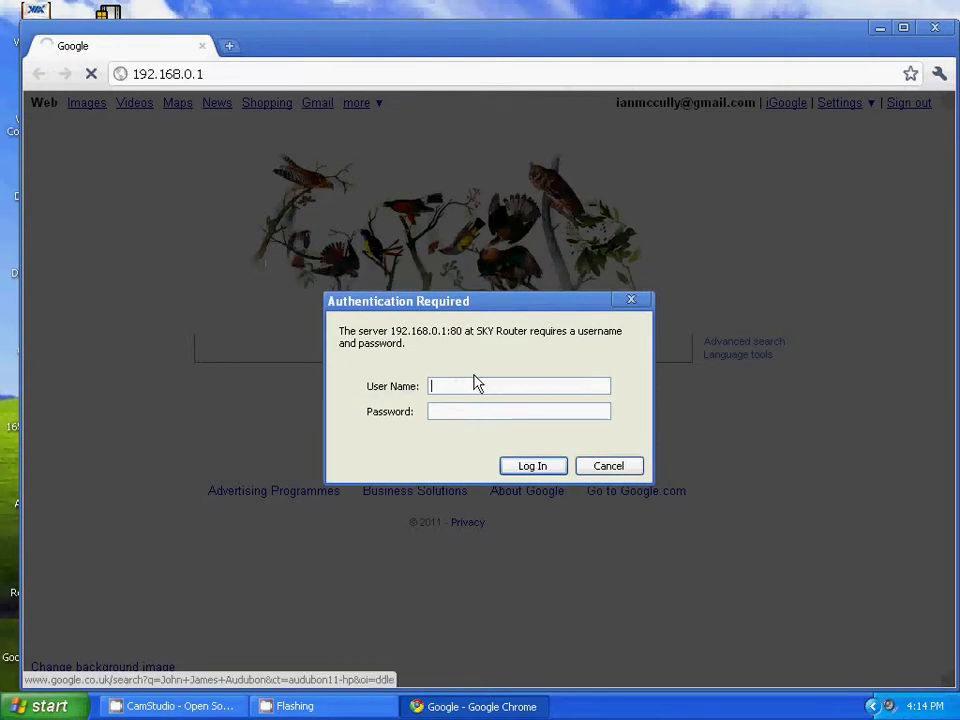
pyautogui.write('admin')
pyautogui.write('**')
# Log in, highlight the ADSL port's internet IP address on Router Status, and scroll the status
pyautogui.click(533, 466)
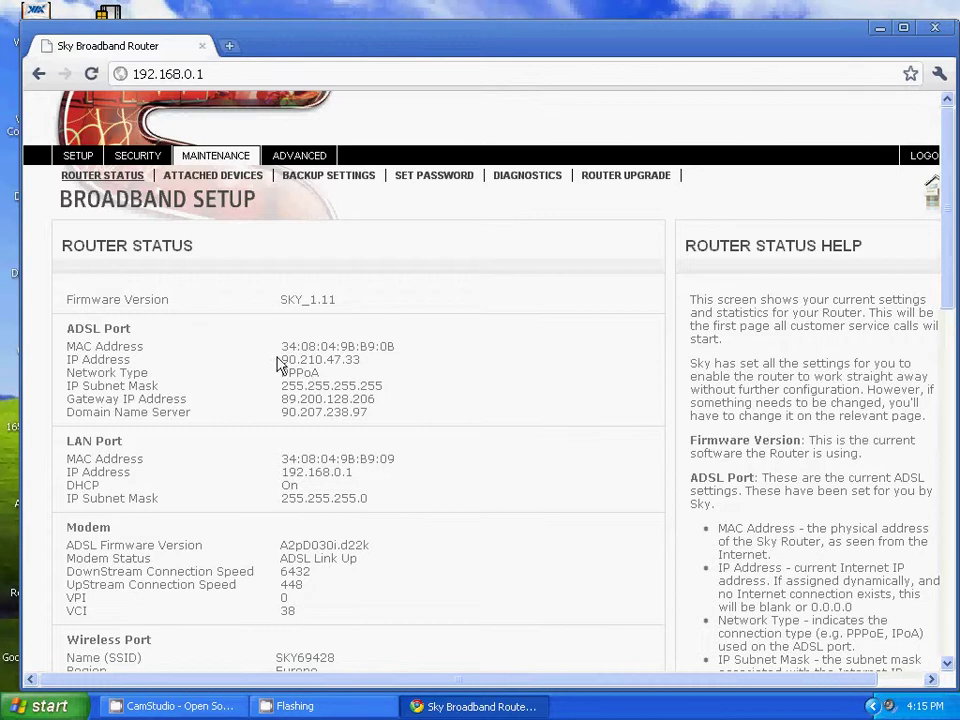
pyautogui.moveTo(281, 360); pyautogui.dragTo(380, 362)
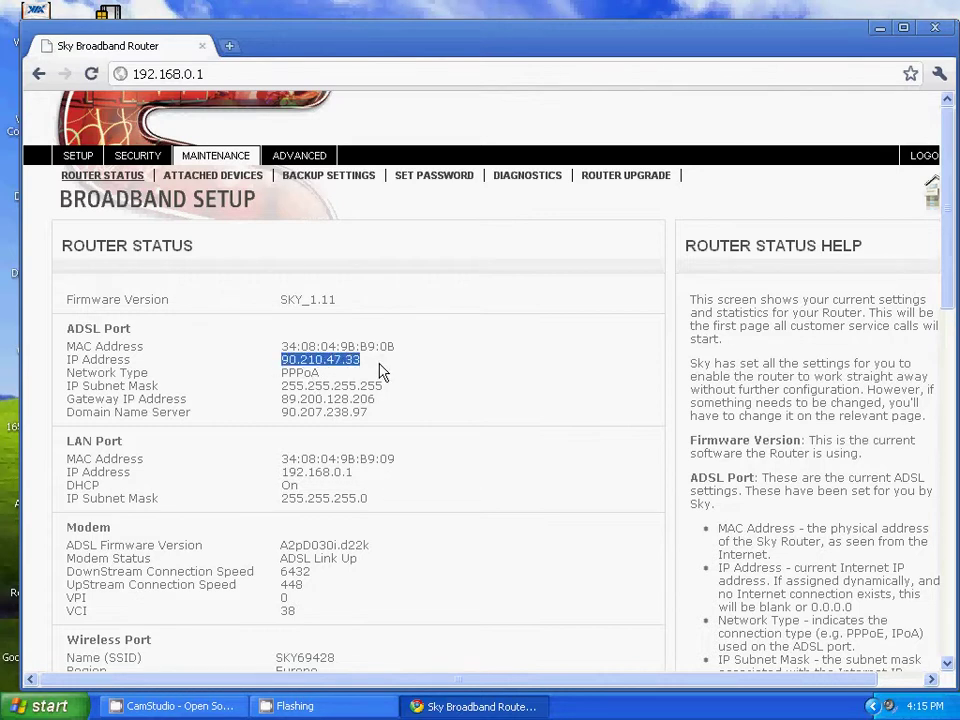
pyautogui.scroll(-1, 253, 399)
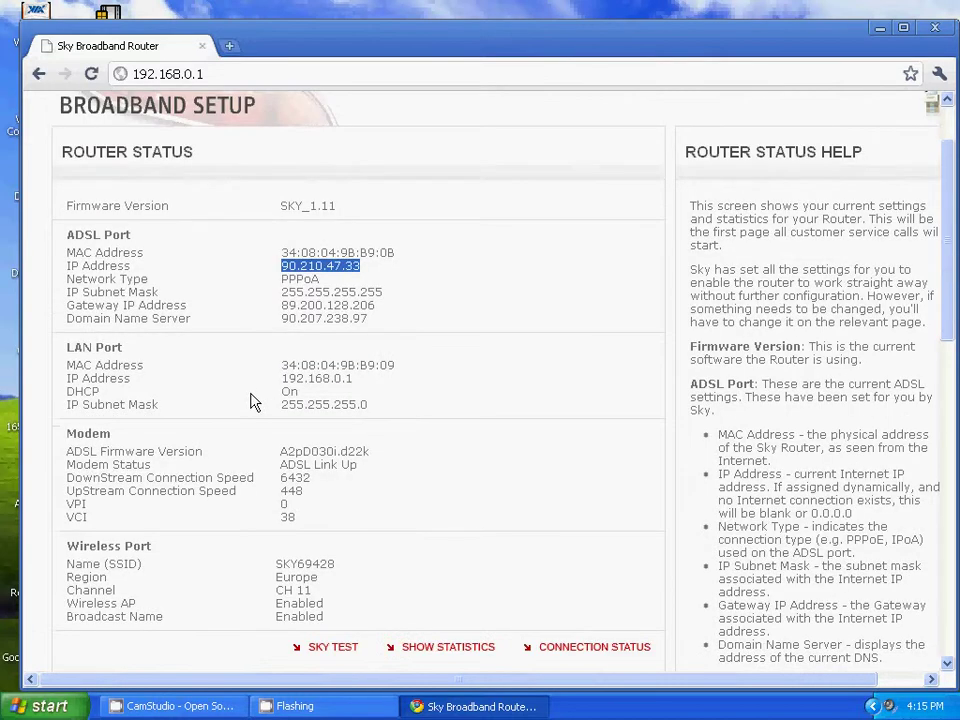
pyautogui.scroll(-1, 253, 402)
pyautogui.scroll(-1, 253, 400)
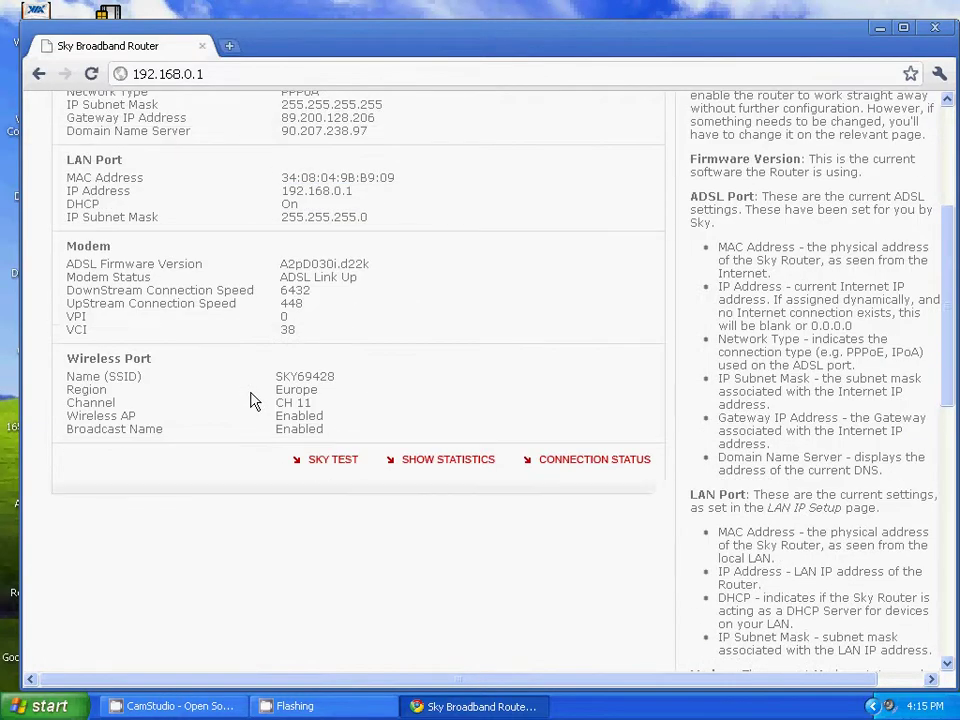
pyautogui.scroll(3, 253, 400)
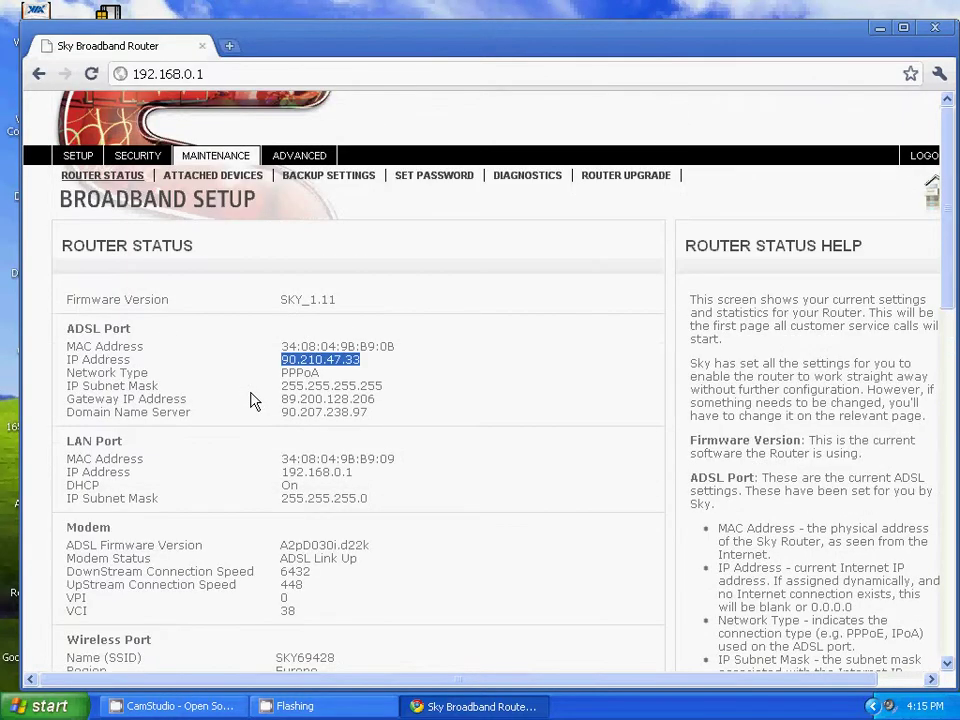
# Review the wireless SSID, channel, mode and security options, then go to the station access list
pyautogui.click(87, 165)
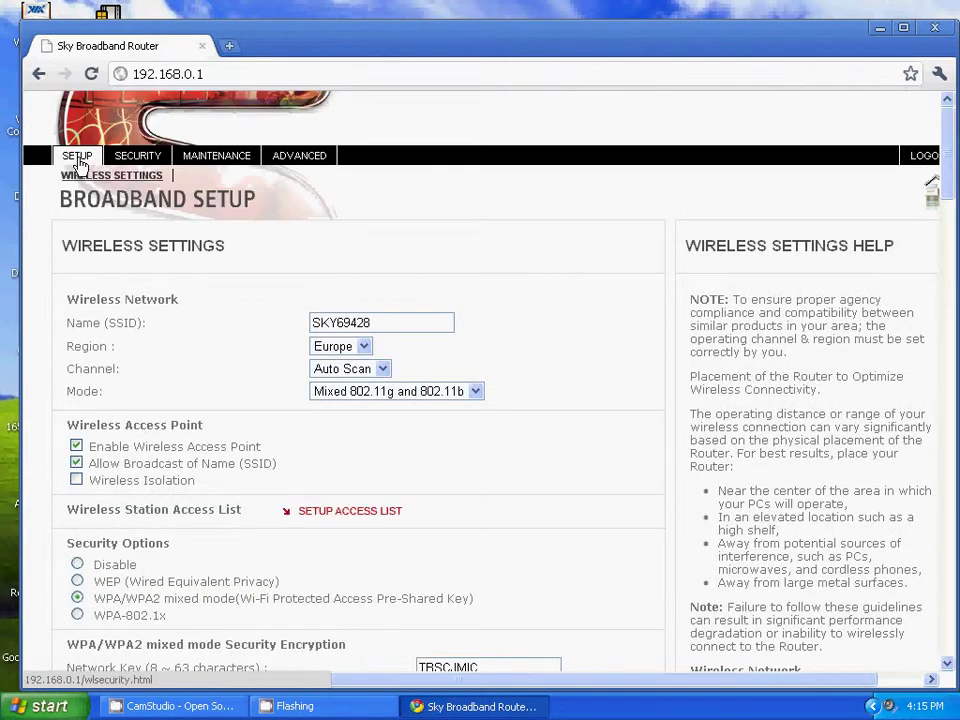
pyautogui.click(386, 322)
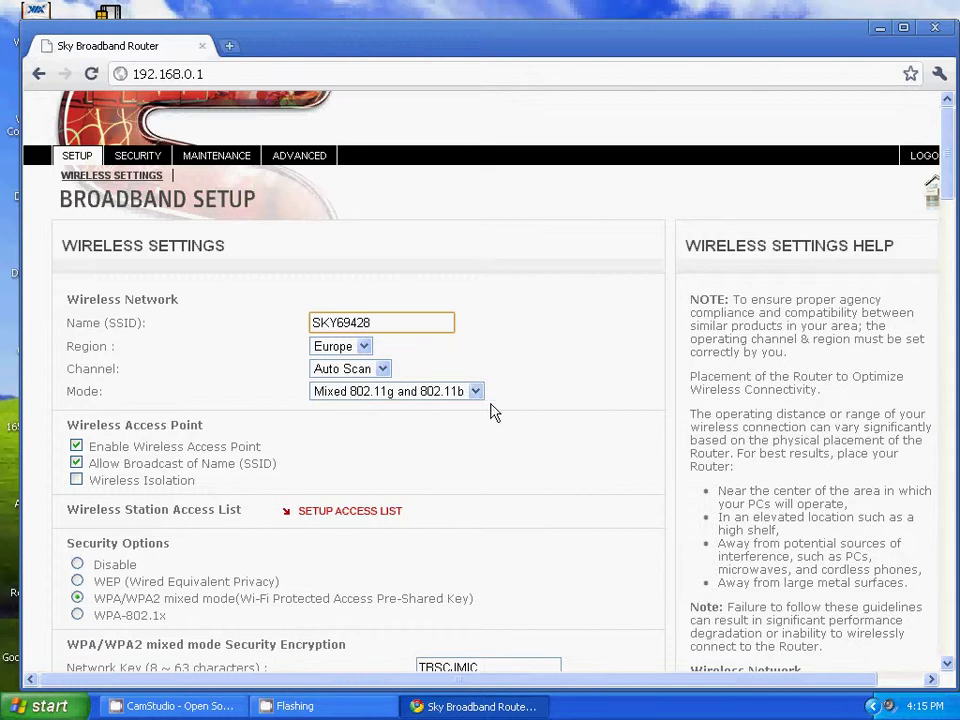
pyautogui.scroll(-2, 308, 364)
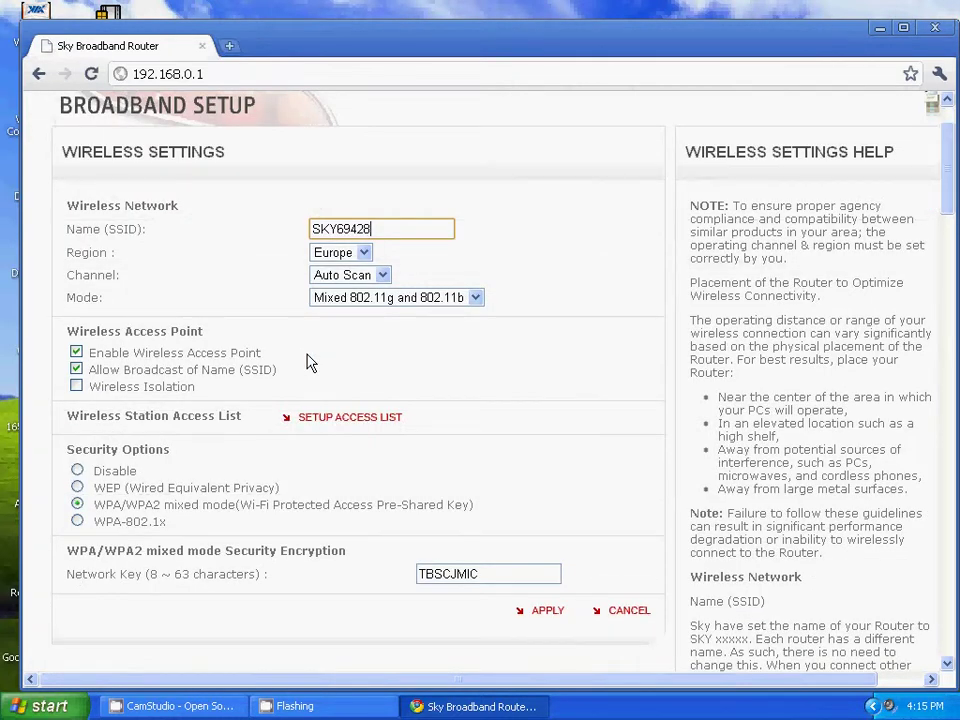
pyautogui.scroll(-2, 308, 364)
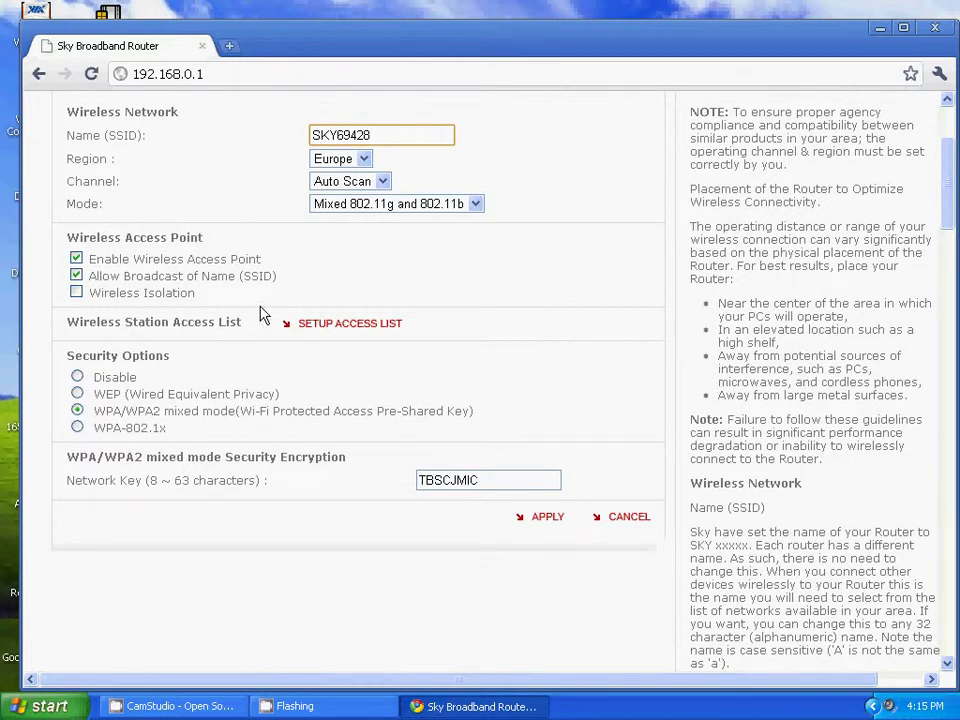
pyautogui.click(318, 328)
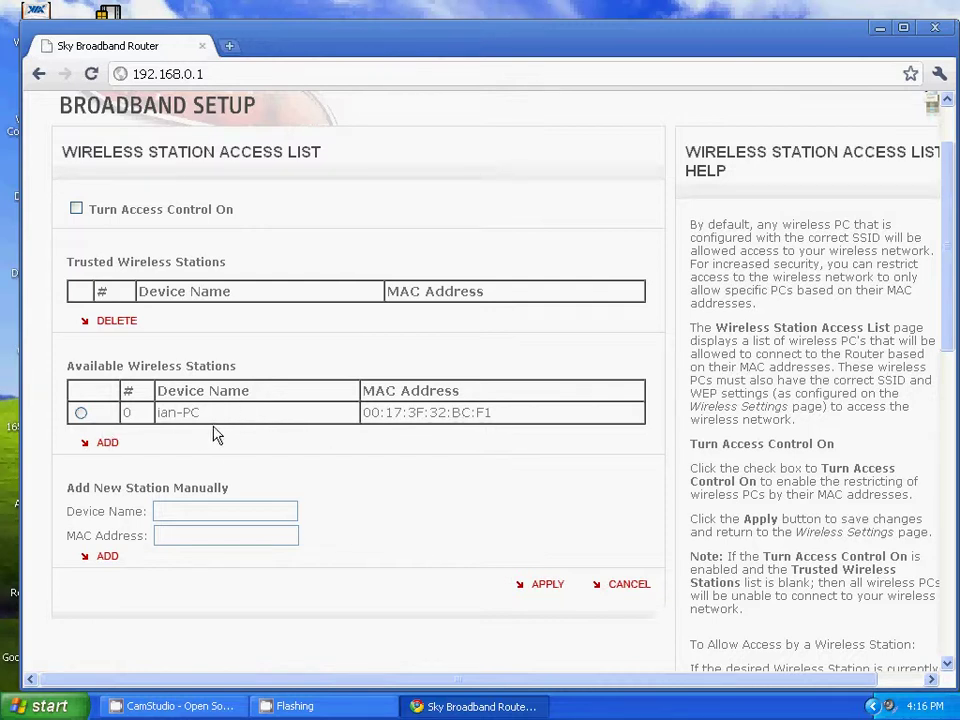
# Type a partial test MAC address into the manual add-station form, then delete it
pyautogui.click(186, 511)
pyautogui.click(194, 537)
pyautogui.write('14:79')
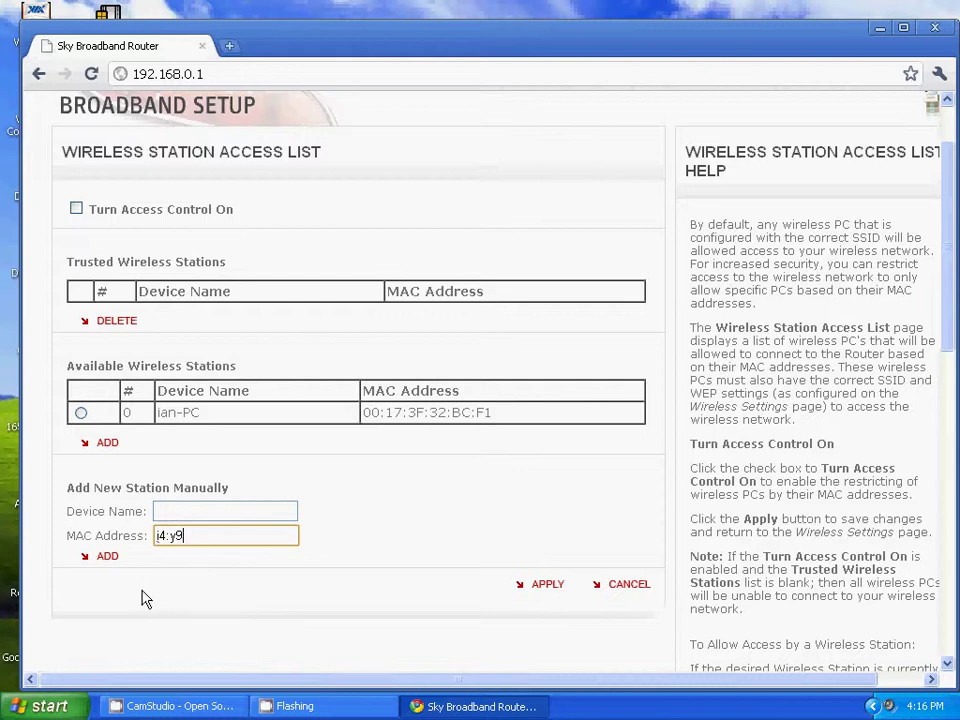
pyautogui.write(':')
pyautogui.write('6')
pyautogui.write('p')
pyautogui.write(':0')
pyautogui.write('9:4p:')
pyautogui.moveTo(257, 534); pyautogui.dragTo(113, 540)
pyautogui.press('BackSpace')
pyautogui.scroll(2, 519, 579)
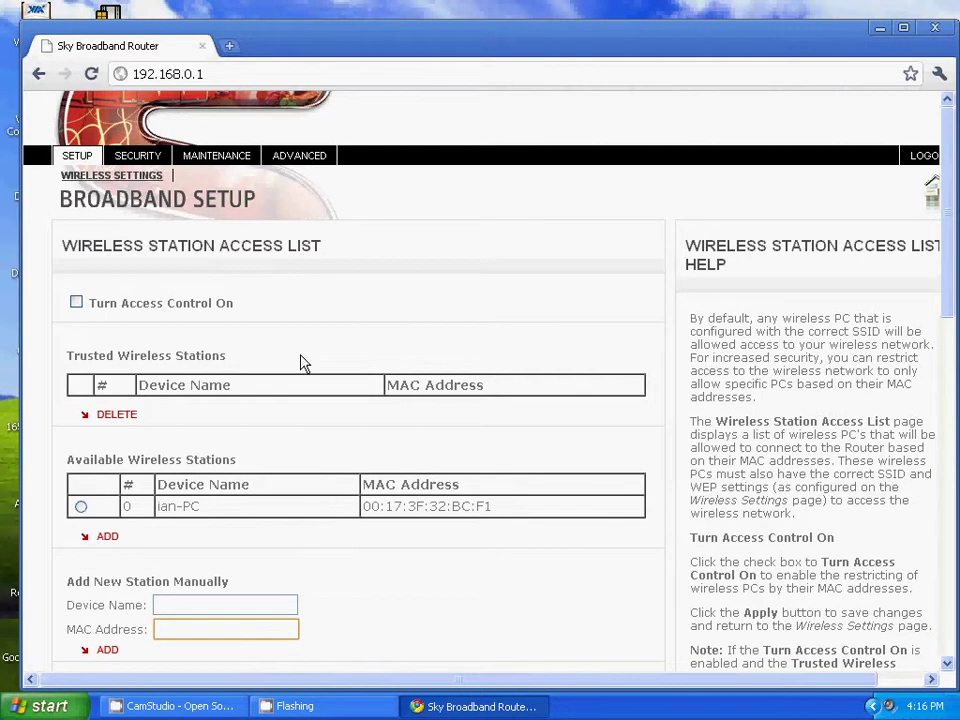
pyautogui.click(75, 156)
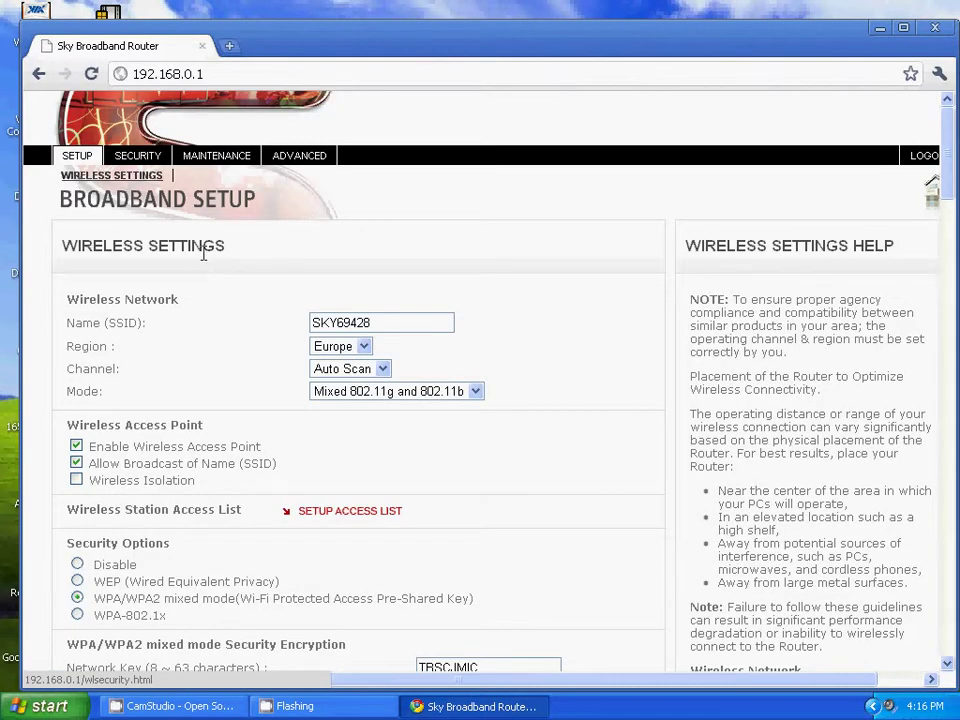
pyautogui.scroll(-4, 203, 260)
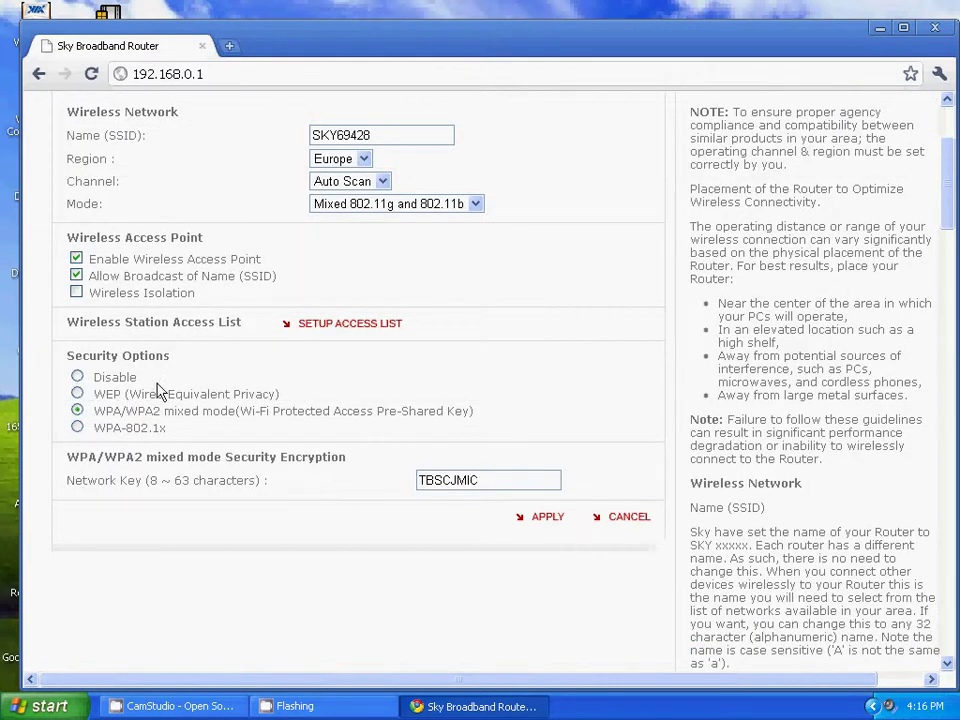
pyautogui.click(77, 378)
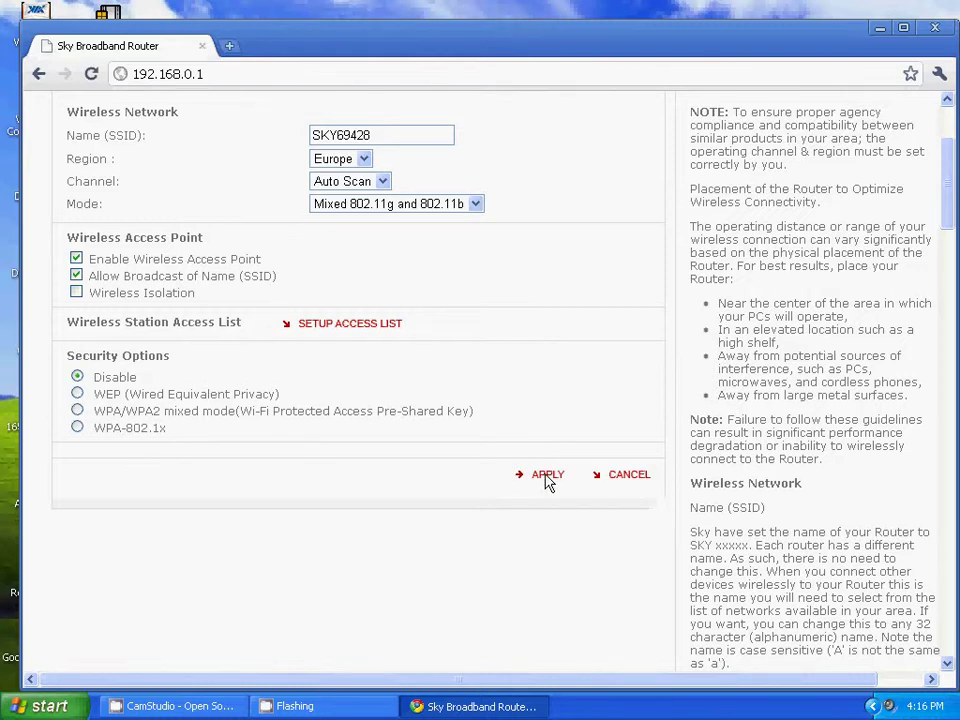
pyautogui.click(78, 411)
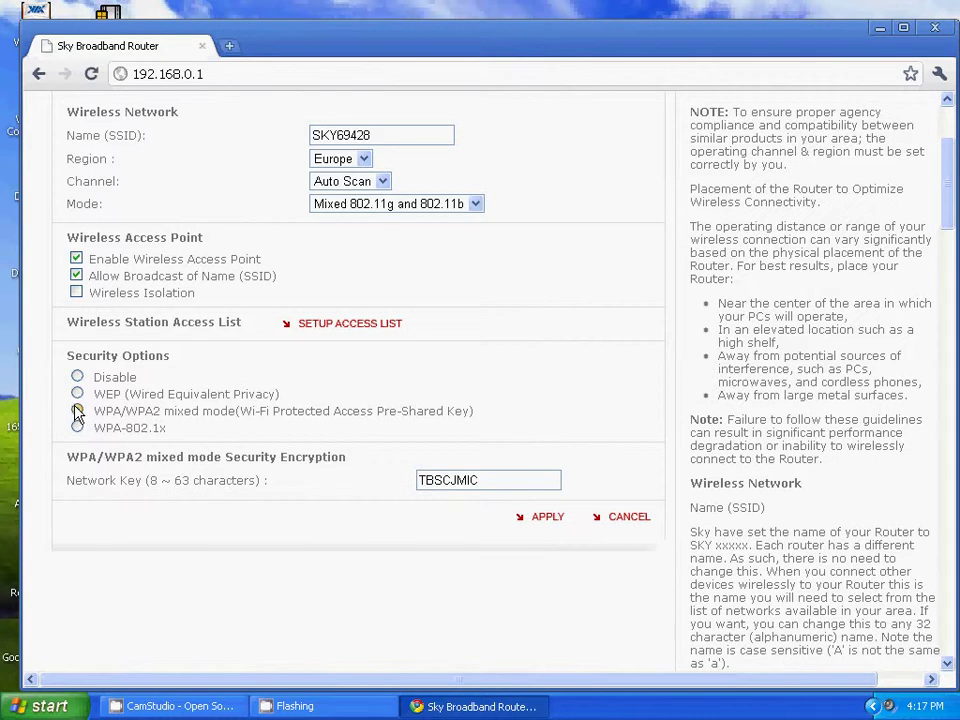
pyautogui.scroll(3, 439, 356)
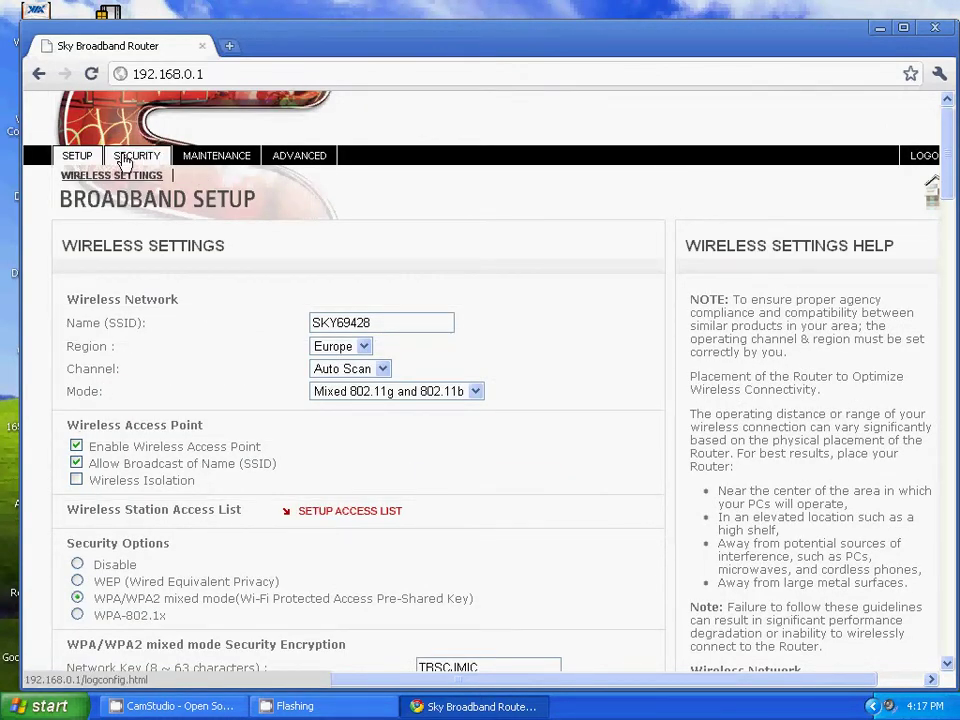
# View the router's Security section logs
pyautogui.click(124, 163)
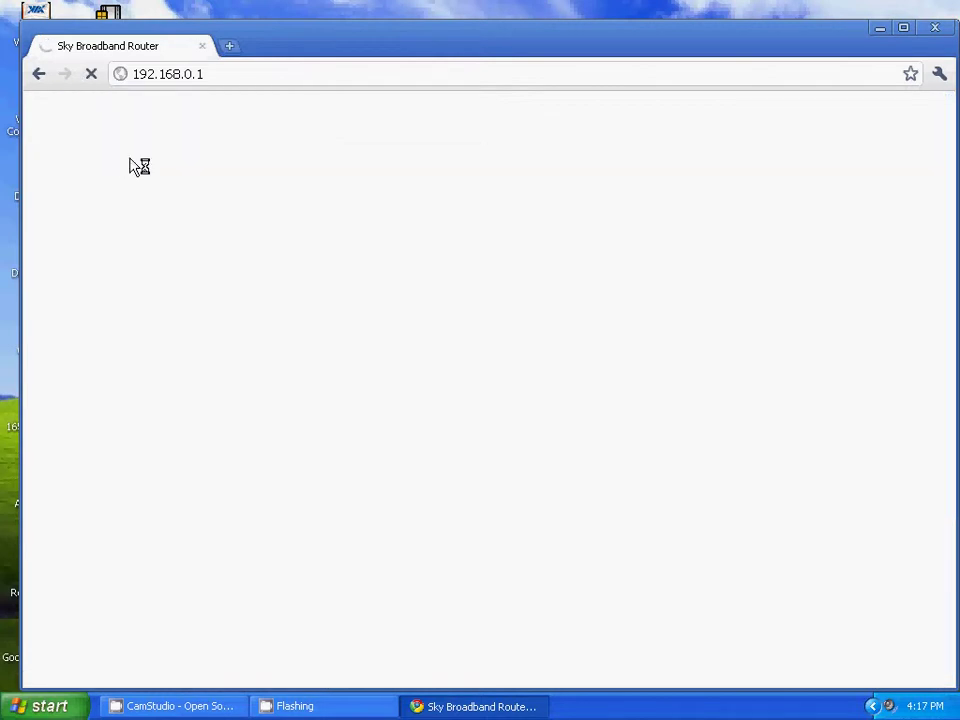
pyautogui.scroll(-5, 132, 160)
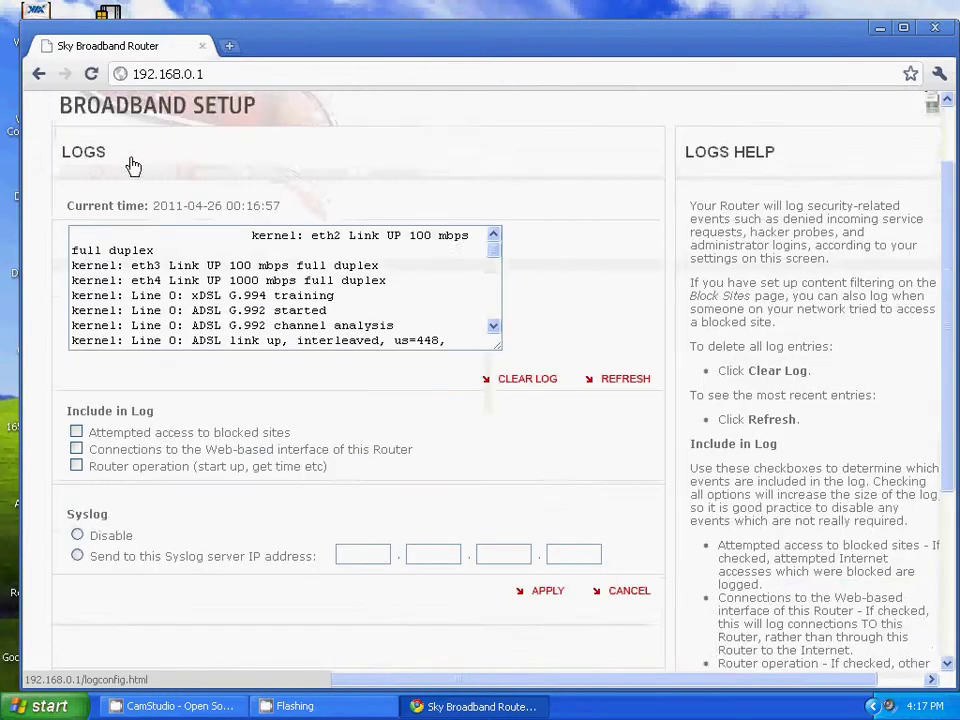
pyautogui.scroll(5, 132, 160)
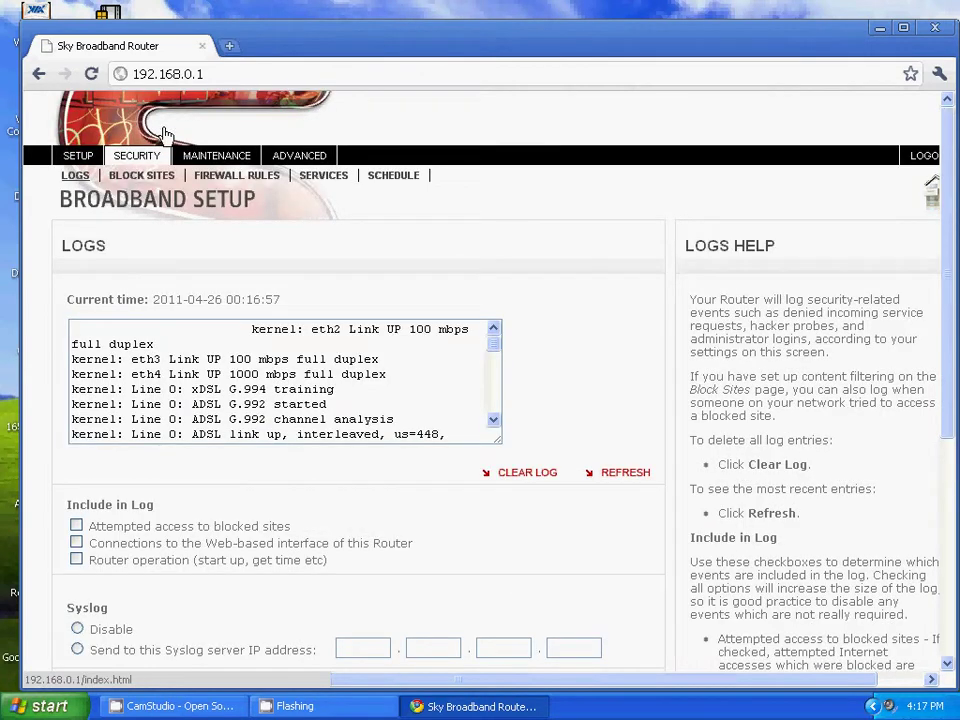
# Run the Sky Test from Maintenance > Router Status and close its Return Code 0 result
pyautogui.click(215, 160)
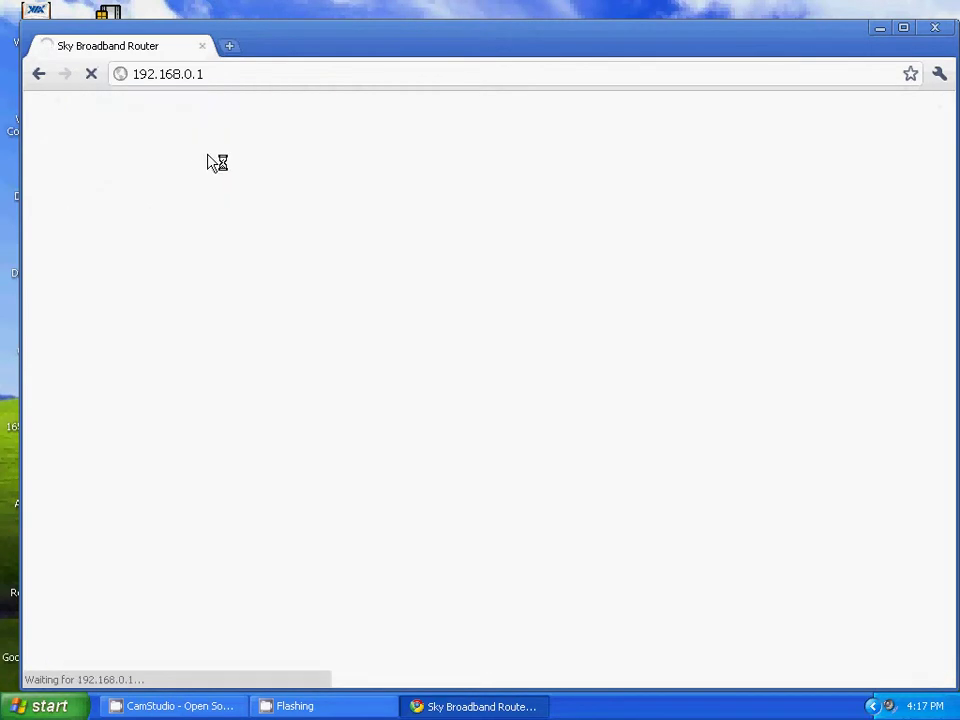
pyautogui.scroll(-5, 203, 175)
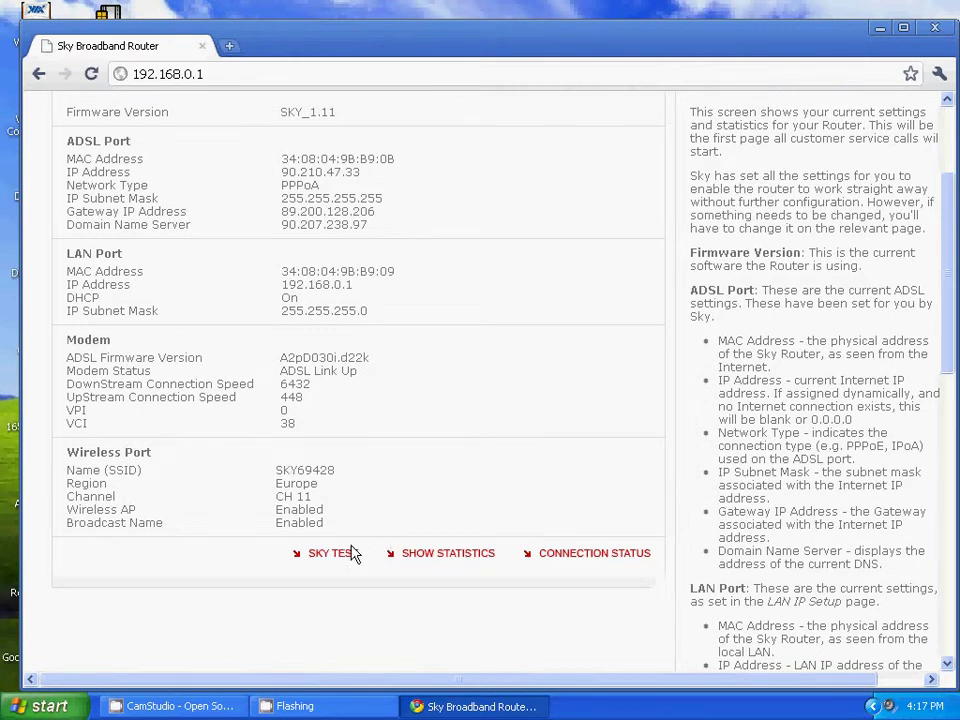
pyautogui.scroll(5, 285, 340)
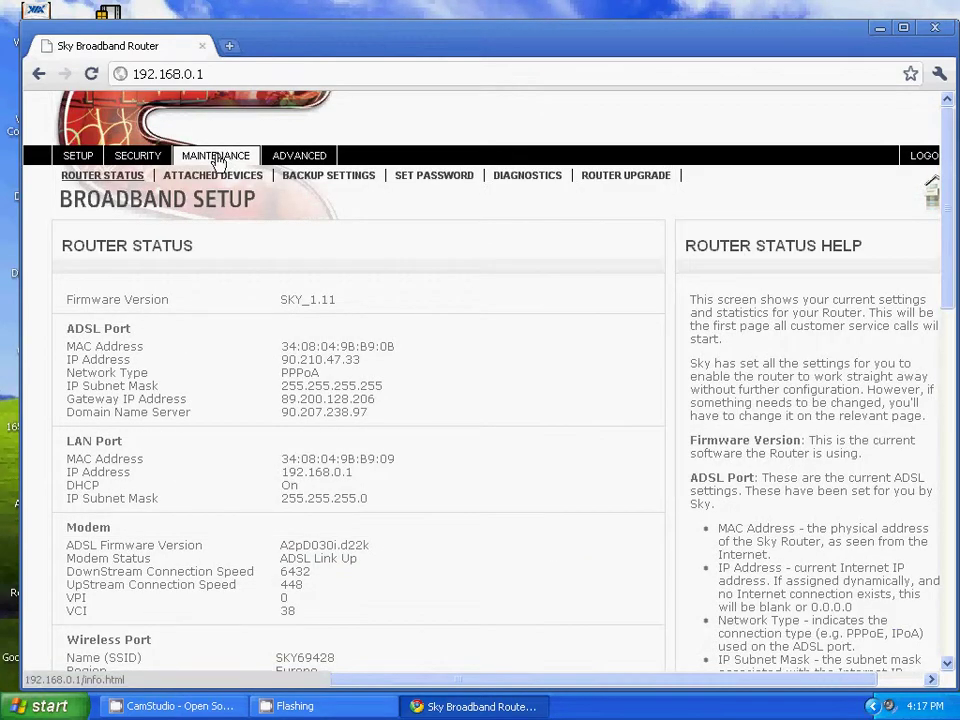
pyautogui.scroll(-2, 309, 265)
pyautogui.scroll(-3, 309, 265)
pyautogui.click(339, 366)
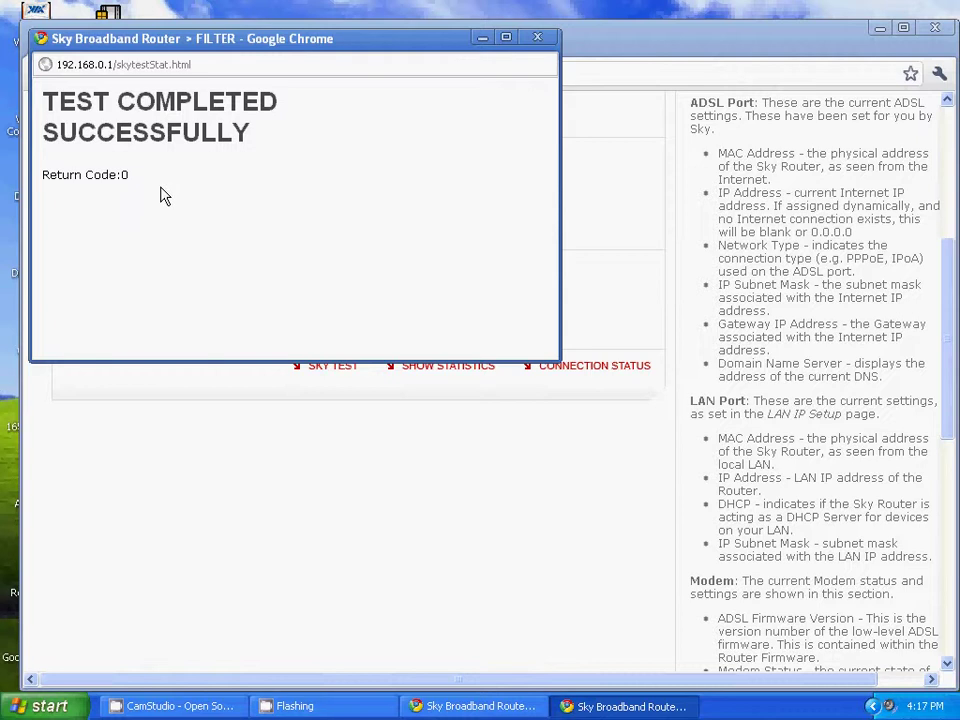
pyautogui.click(537, 38)
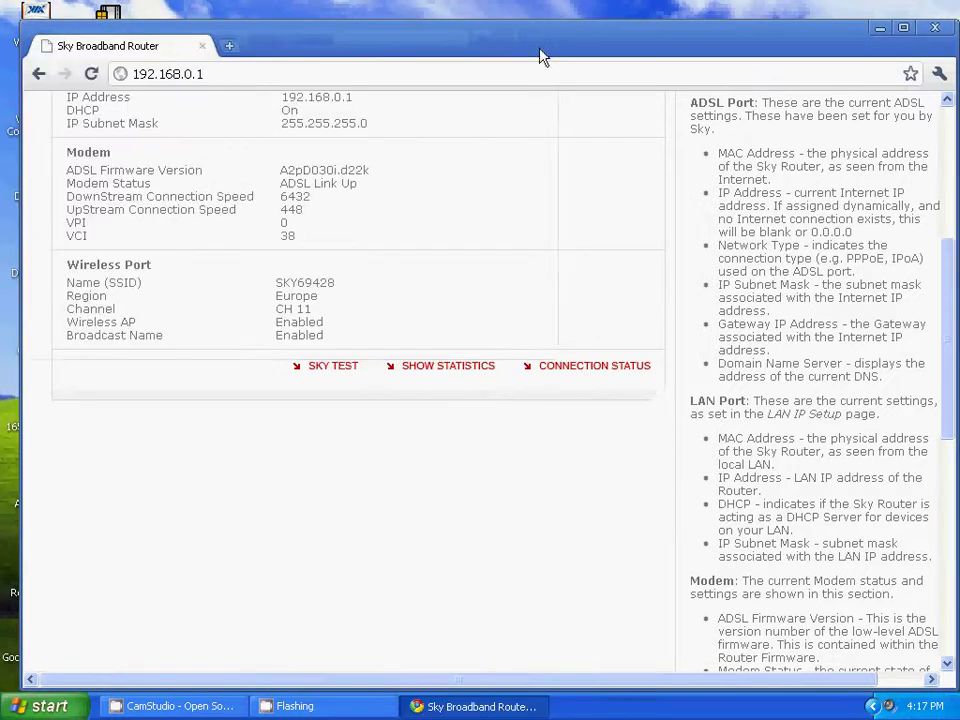
pyautogui.scroll(4, 365, 293)
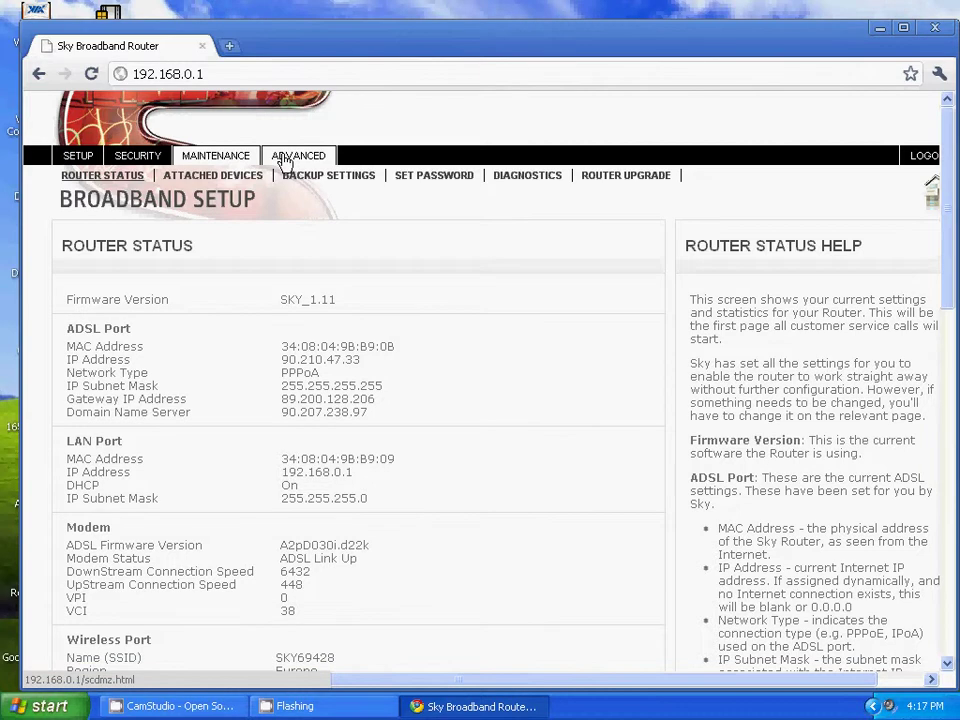
# Open Maintenance > Diagnostics and look over its ping, DNS lookup, routing table and reboot tools
pyautogui.click(536, 180)
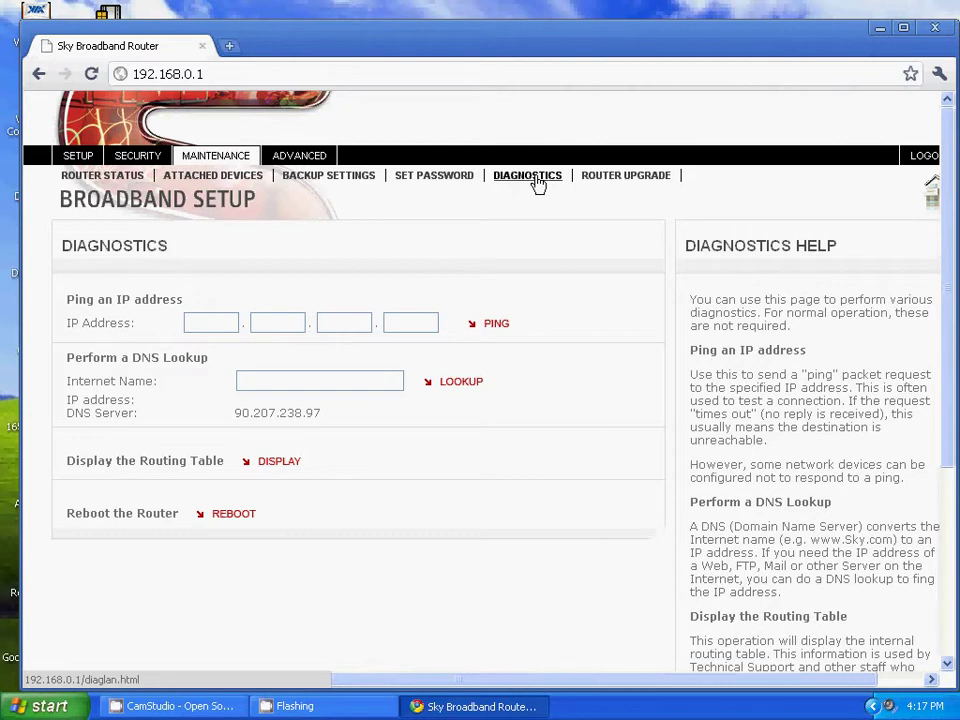
pyautogui.scroll(-3, 538, 186)
pyautogui.scroll(3, 538, 186)
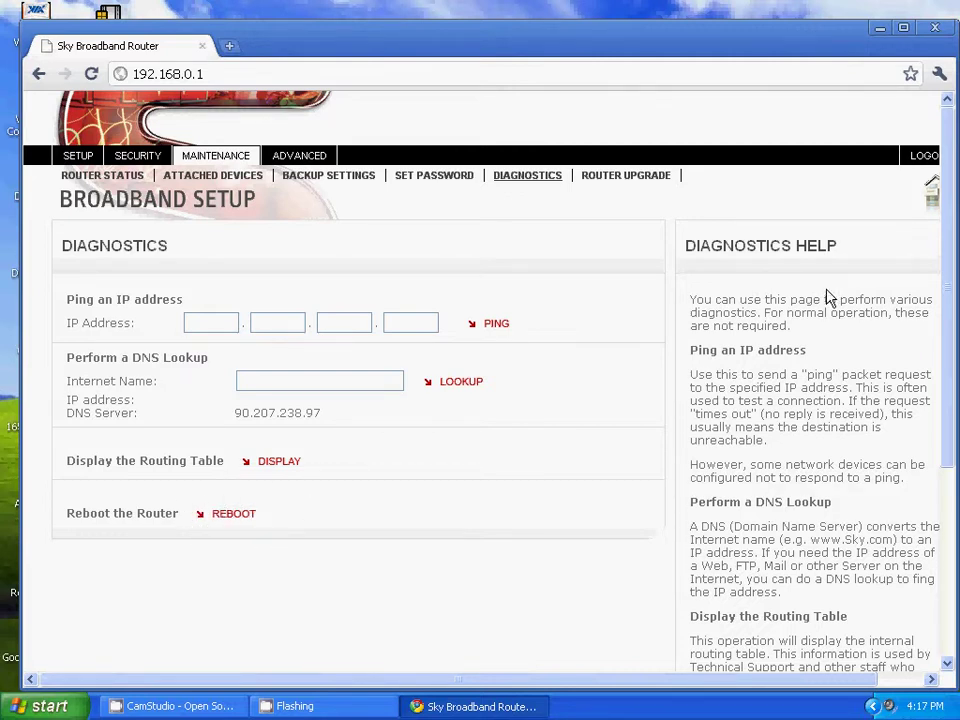
pyautogui.scroll(-2, 826, 297)
pyautogui.scroll(2, 819, 298)
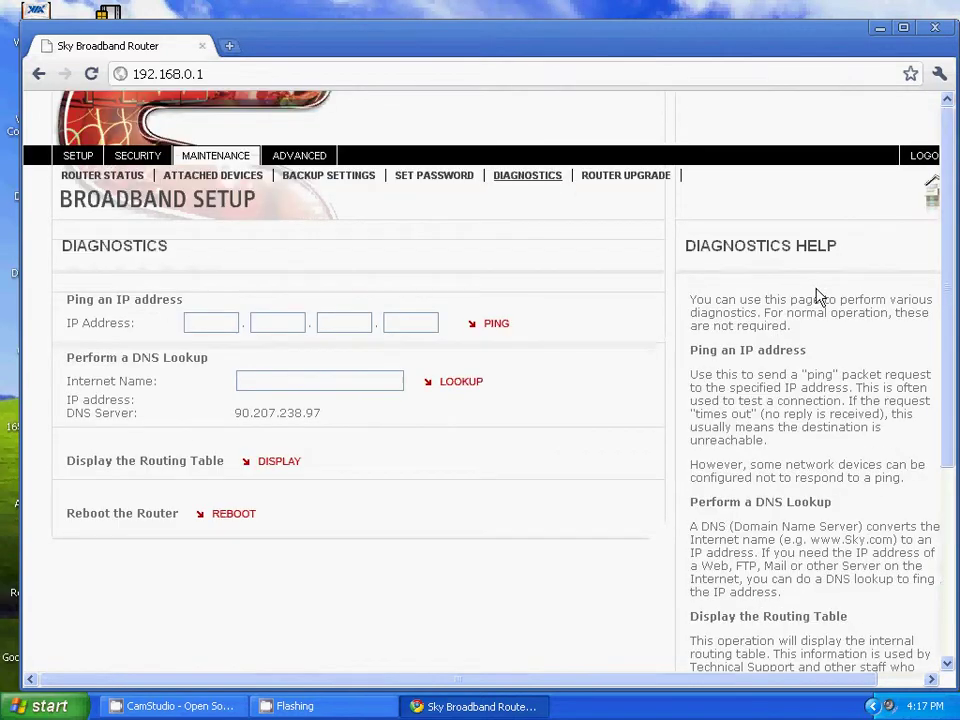
pyautogui.scroll(-1, 815, 295)
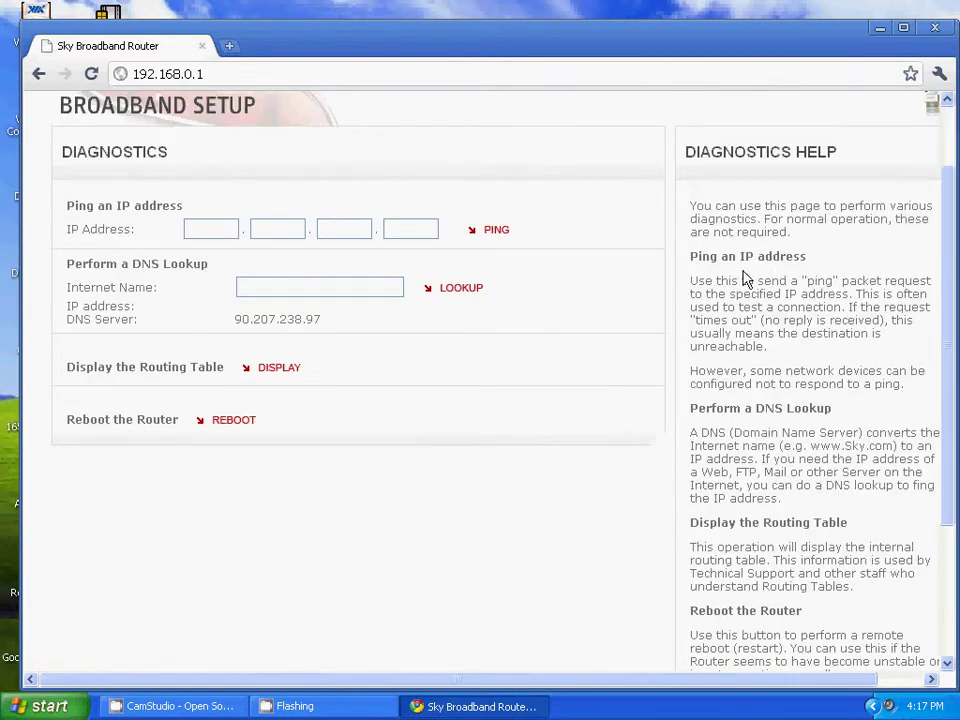
pyautogui.scroll(-2, 761, 270)
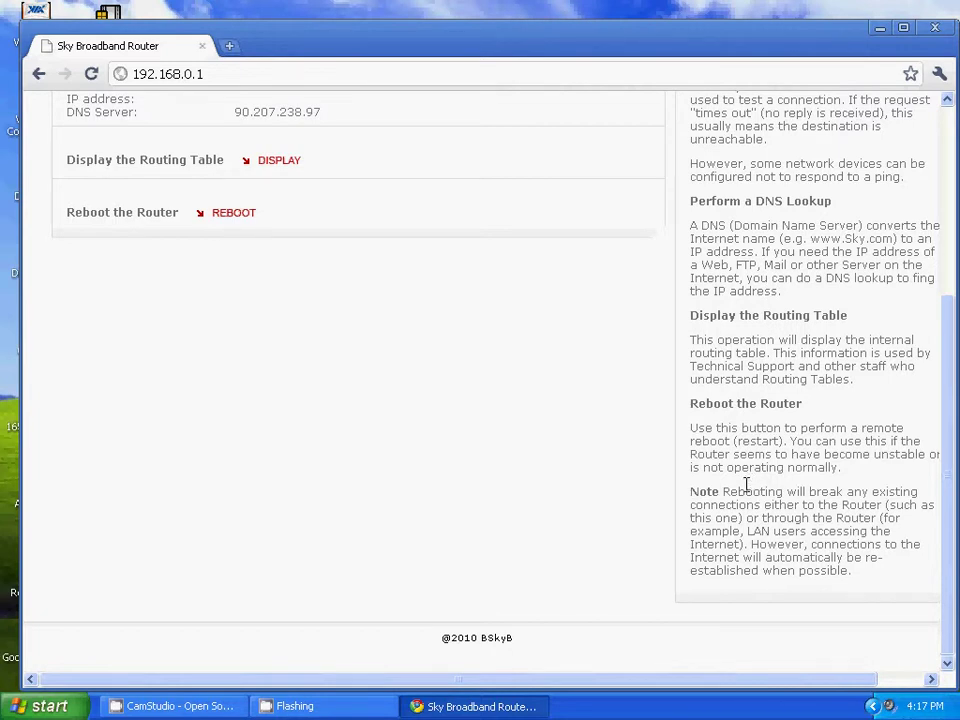
pyautogui.scroll(3, 504, 498)
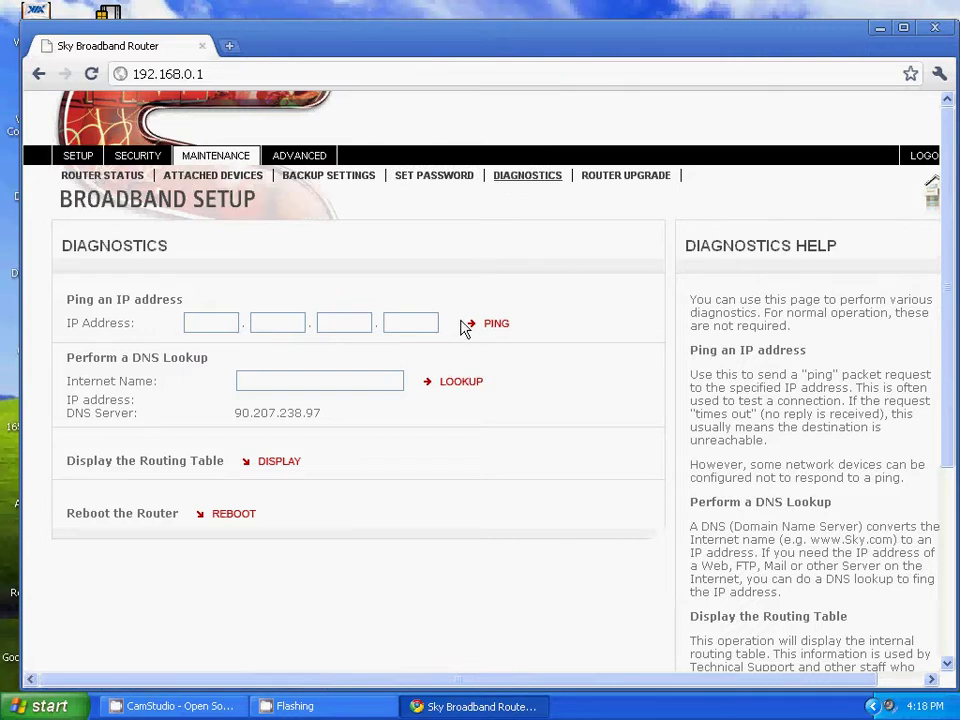
pyautogui.scroll(-3, 476, 238)
pyautogui.scroll(3, 475, 239)
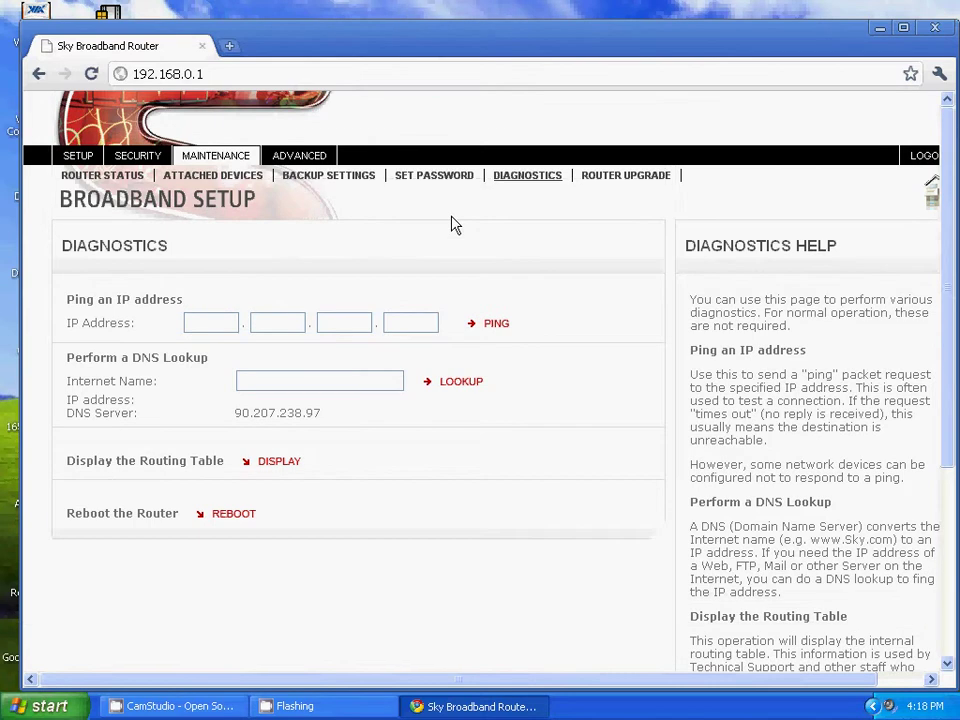